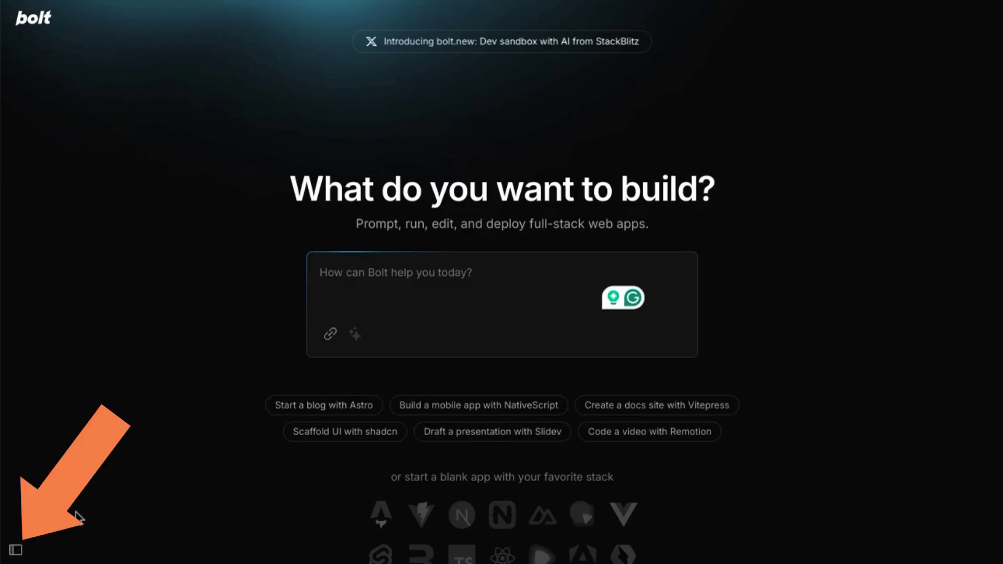
Show the StackBlitz sidebar with the chat list and account options
left_click(16, 550)
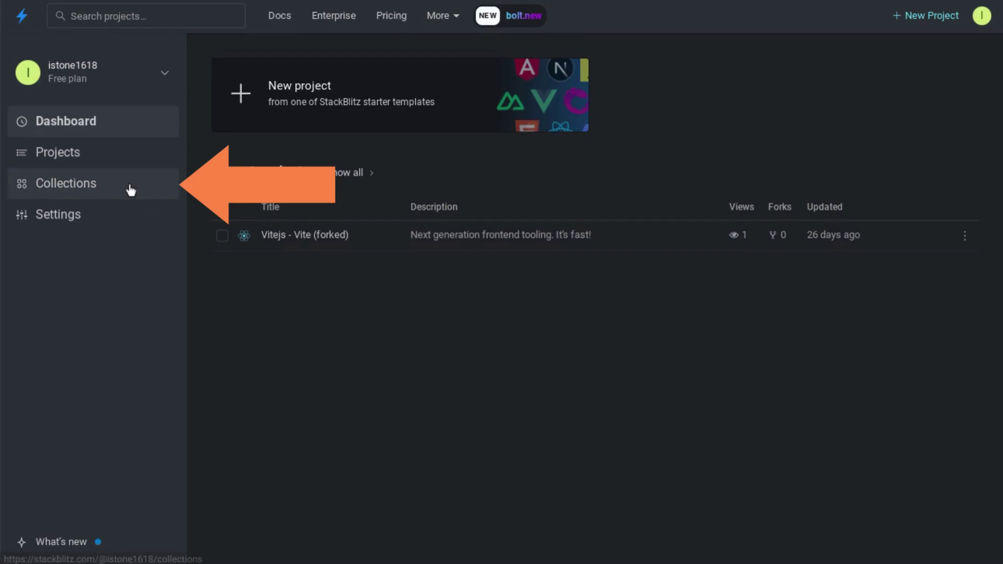
Go to the Collections list and open the Bolt Collection
left_click(54, 191)
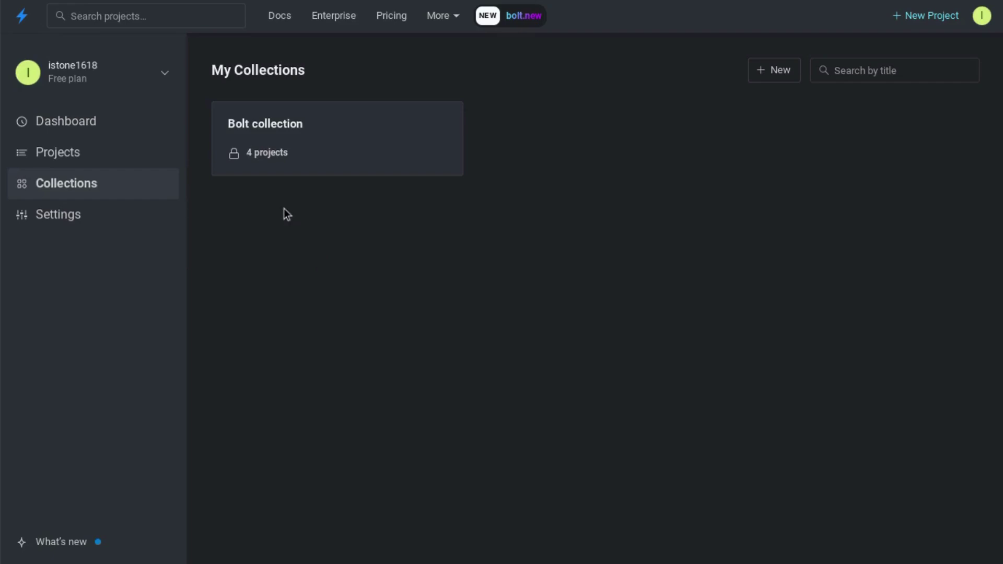
left_click(268, 150)
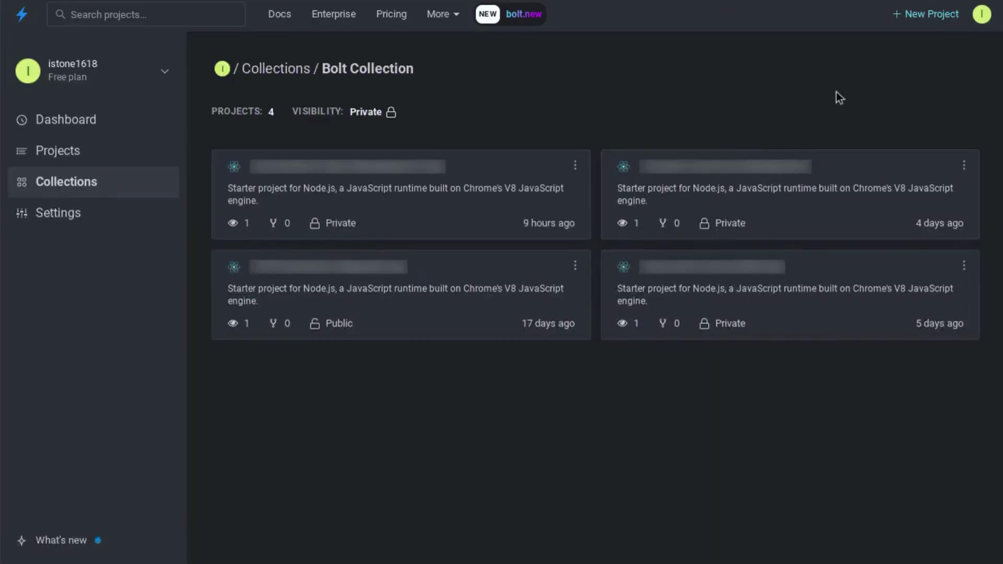
Bring up the new-project template chooser, then dismiss it
left_click(914, 16)
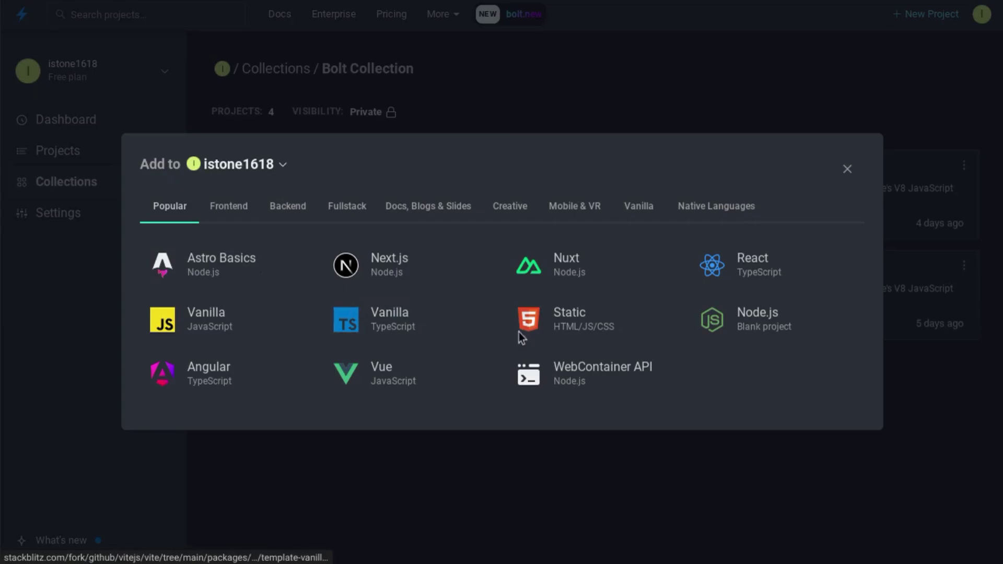
left_click(847, 168)
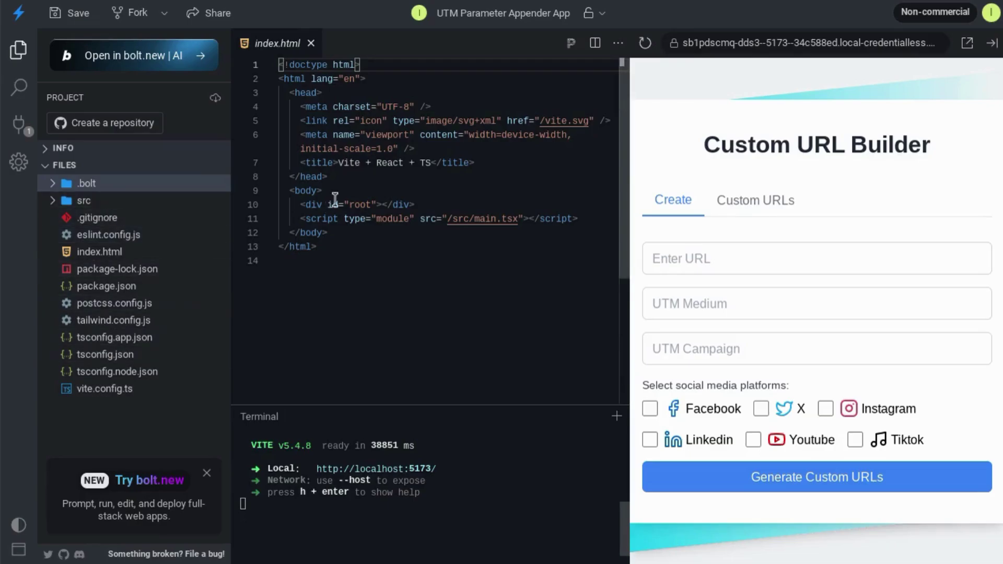
Tick Facebook, Linkedin and Youtube as social platforms in the Custom URL Builder preview
left_click(118, 287)
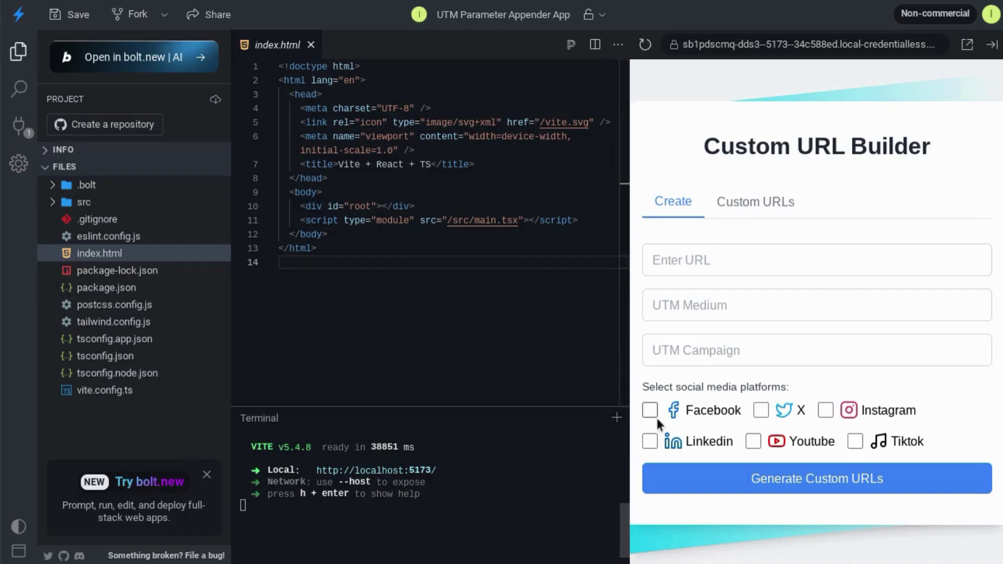
left_click(650, 411)
left_click(649, 441)
left_click(754, 441)
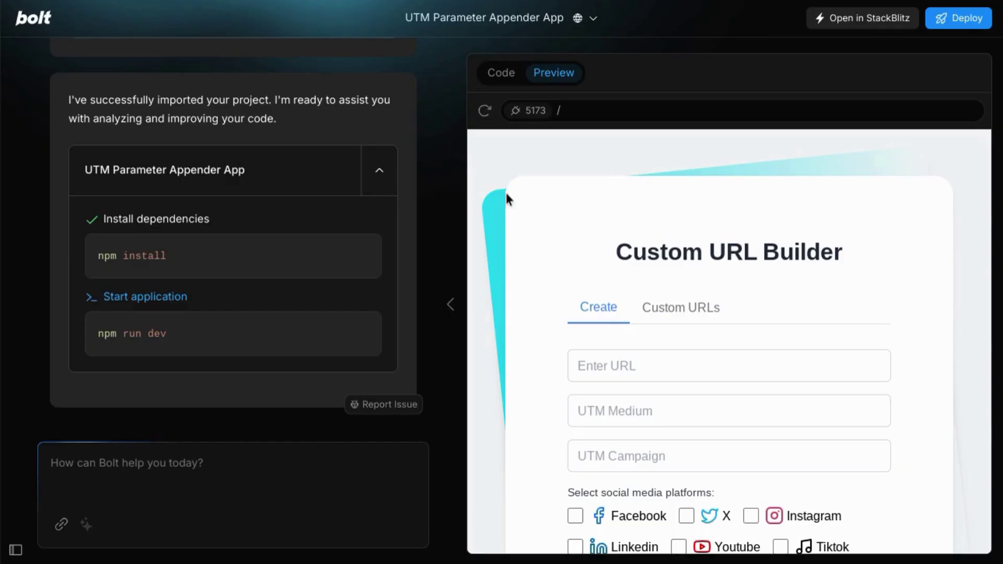
Show the imported project's code files in Bolt and focus the chat prompt
left_click(499, 75)
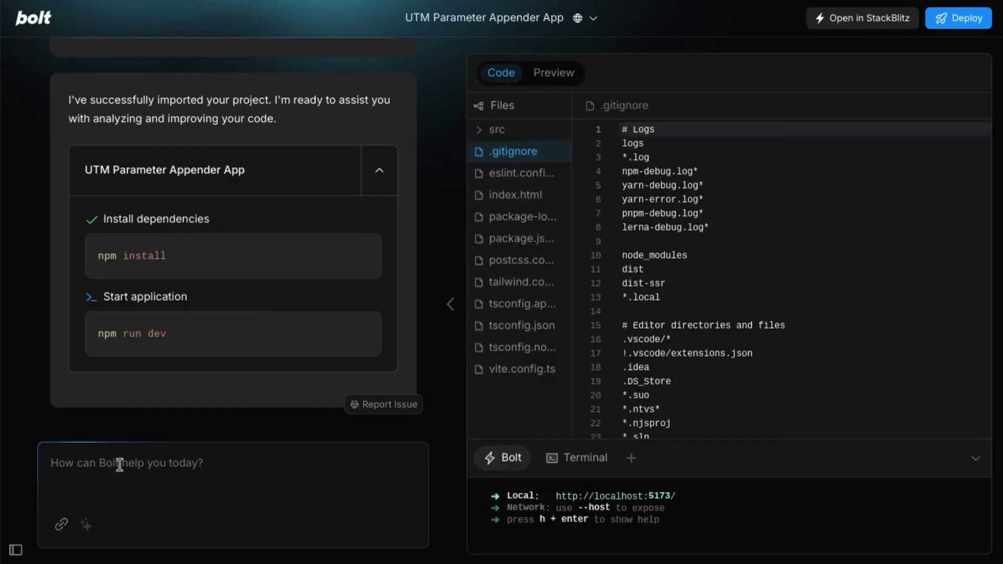
left_click(98, 463)
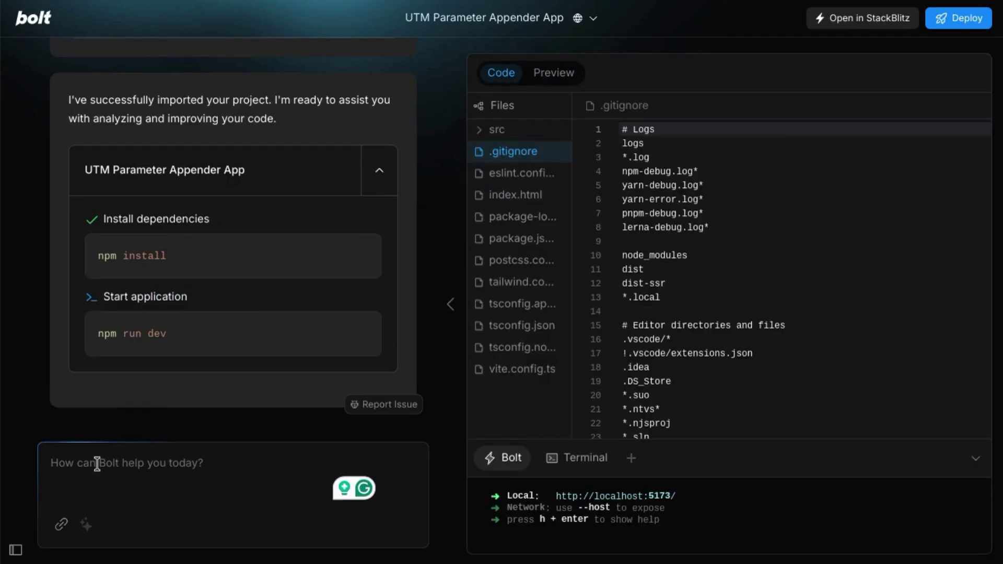
type("Help me build")
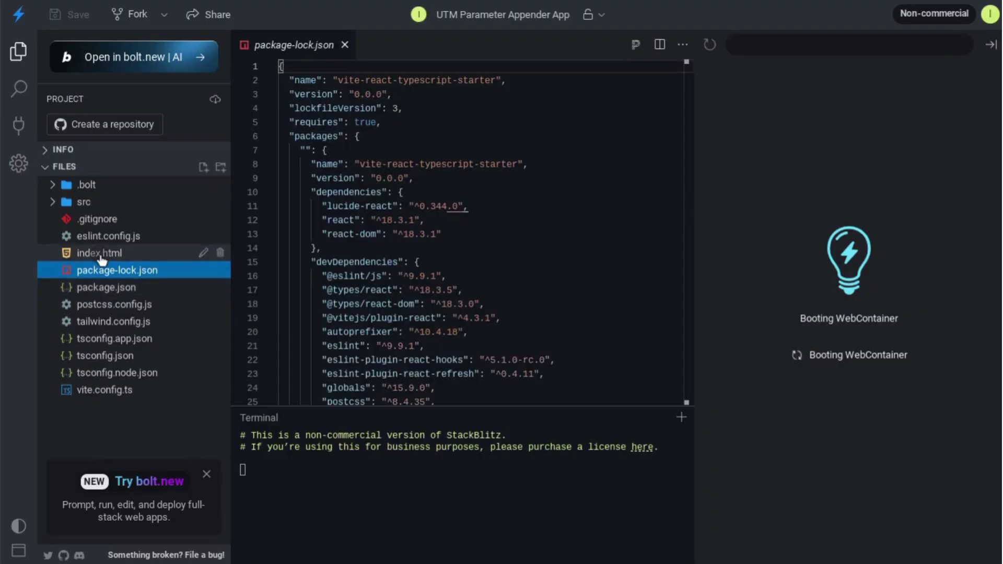
Open index.html, then tailwind.config.js, in the StackBlitz editor
left_click(99, 253)
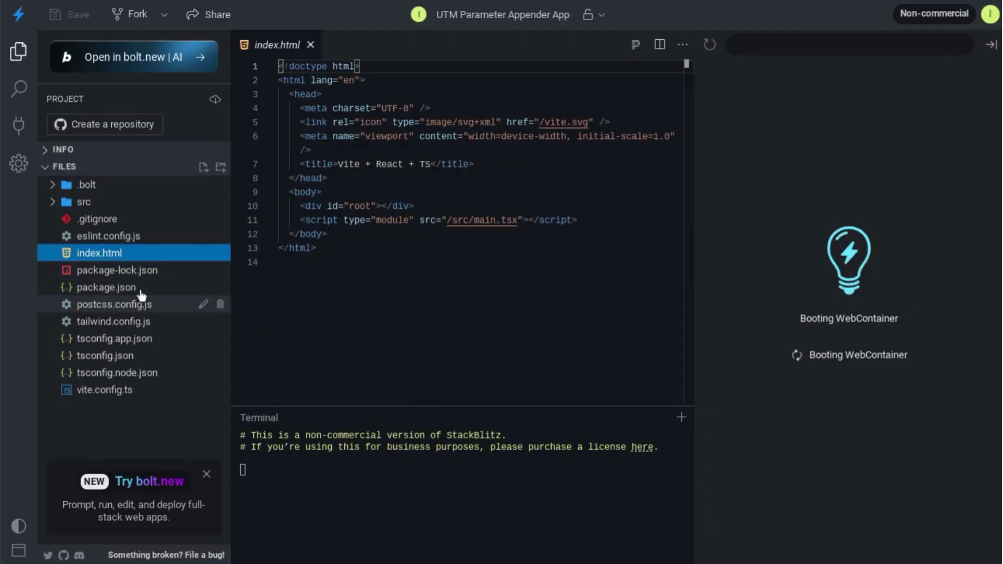
left_click(141, 322)
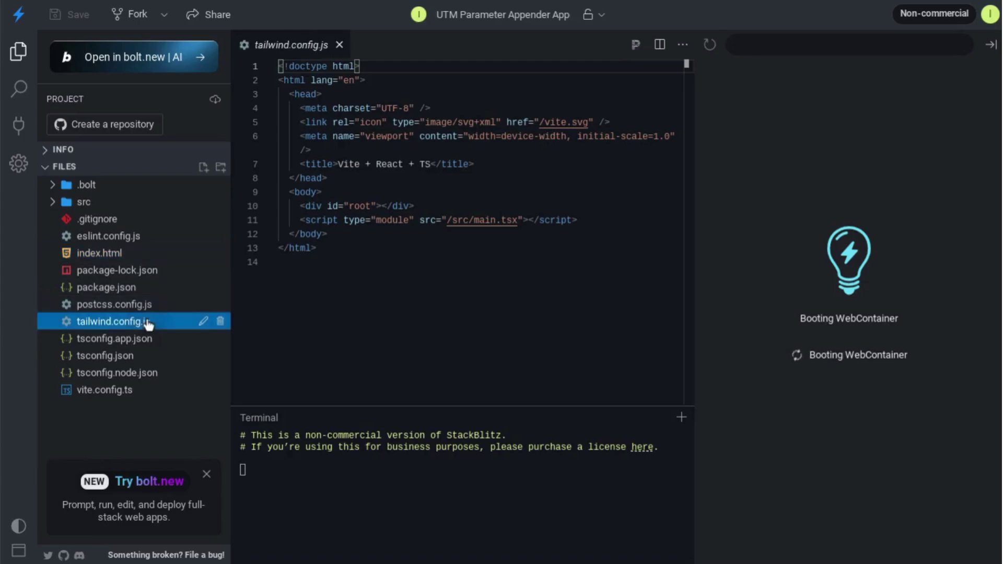